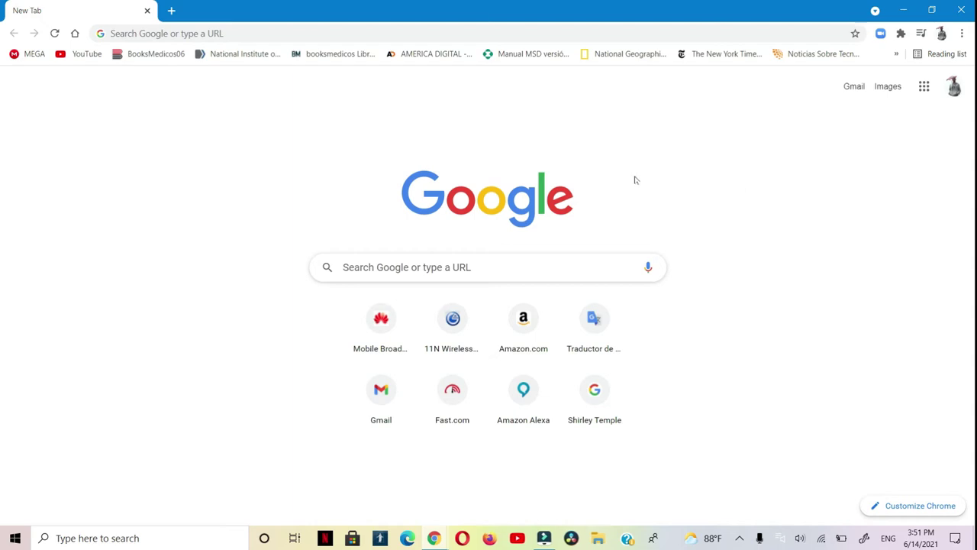
Step: Search Google for 'ilovepdf' and open the 'iLovePDF | Herramientas PDF online gratis' result
{"action": "left_click", "coordinate": [247, 33]}
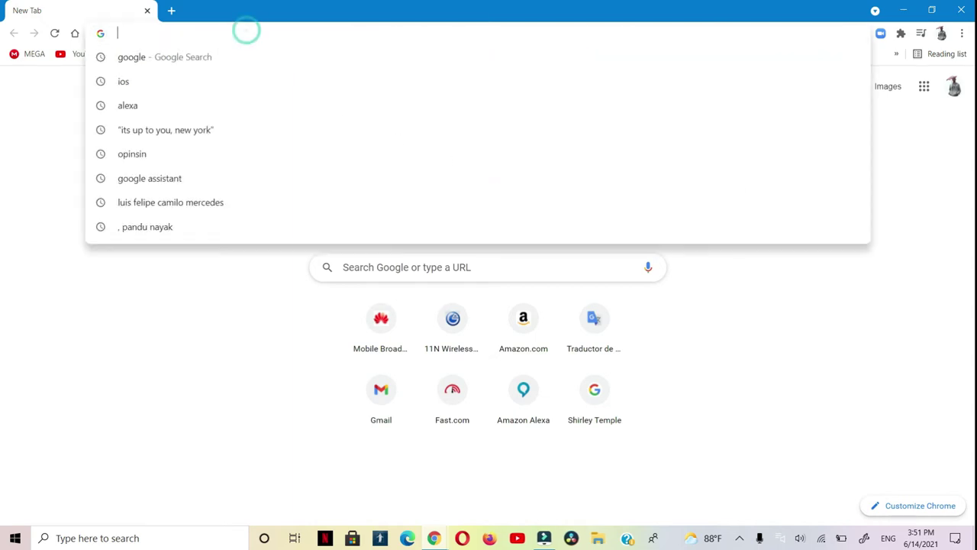
{"action": "type", "text": "i"}
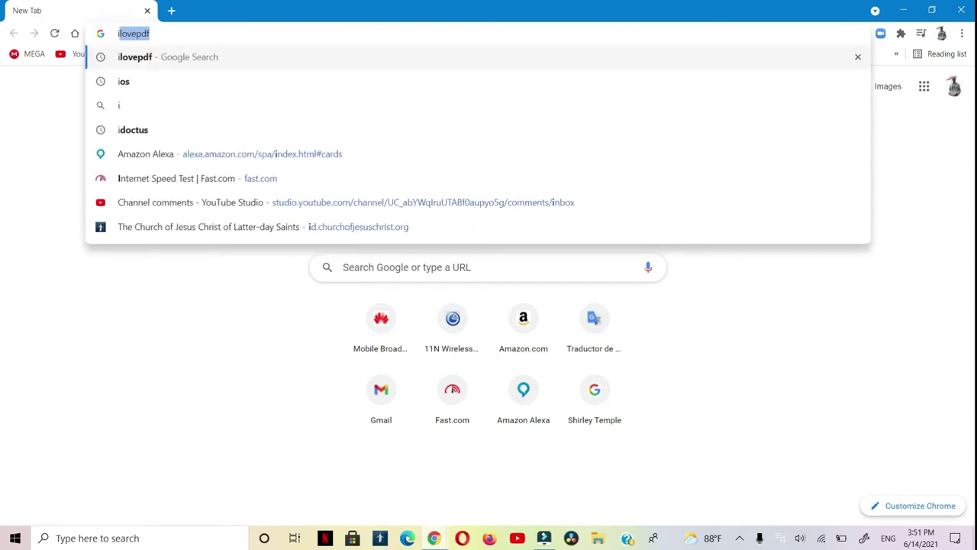
{"action": "key", "text": "Return"}
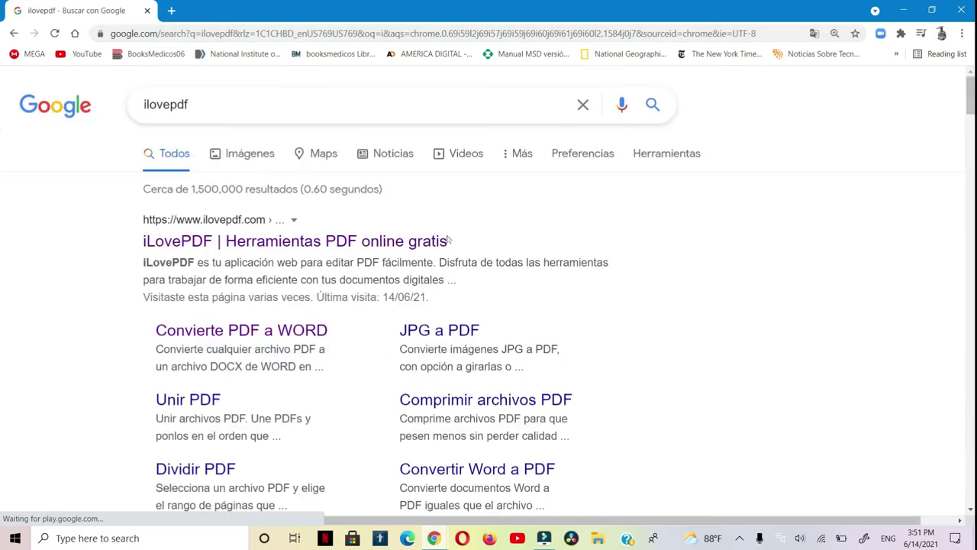
{"action": "left_click", "coordinate": [371, 241]}
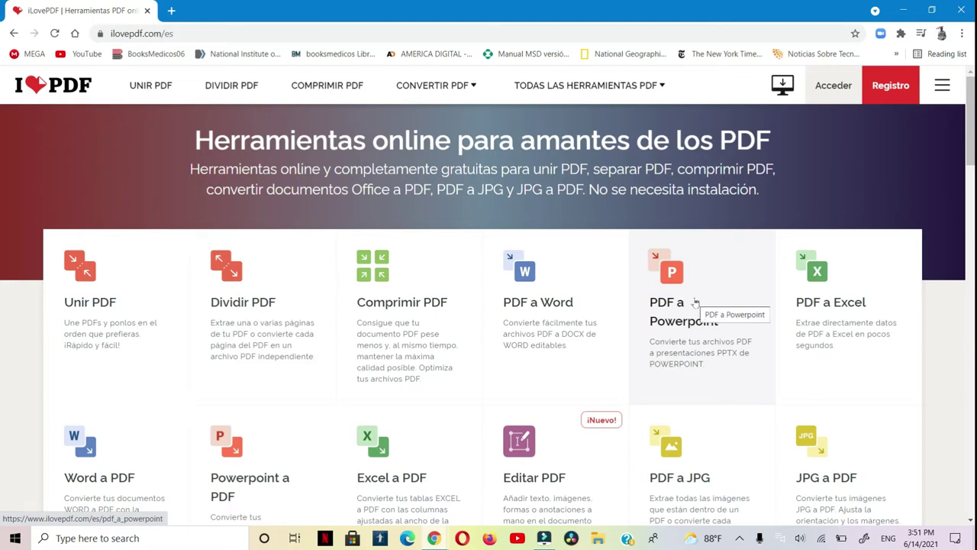
Step: Open the 'PDF a Powerpoint' converter from the iLovePDF tools grid
{"action": "left_click", "coordinate": [694, 303]}
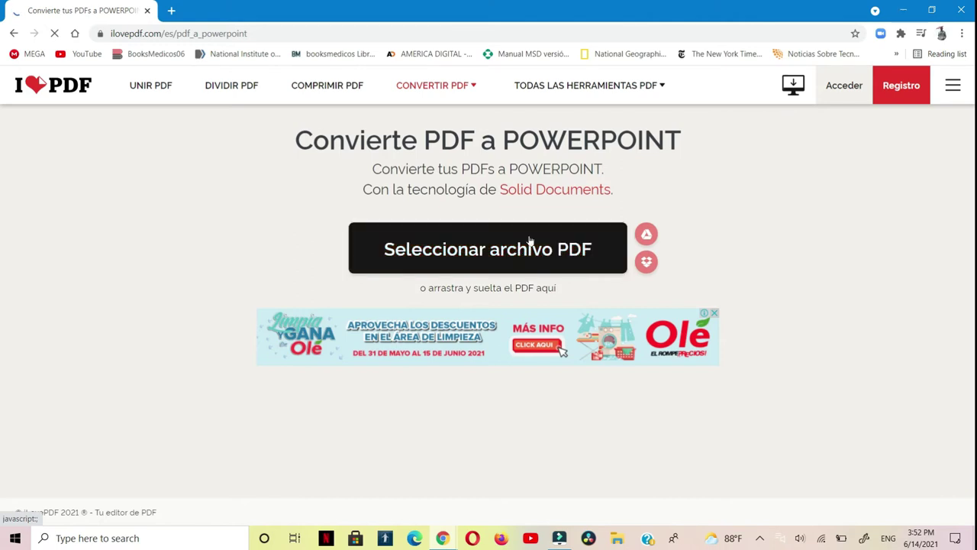
Step: Upload the sindromedeaspiracionmeconial PDF from the Desktop into the PDF a POWERPOINT tool
{"action": "left_click", "coordinate": [530, 240]}
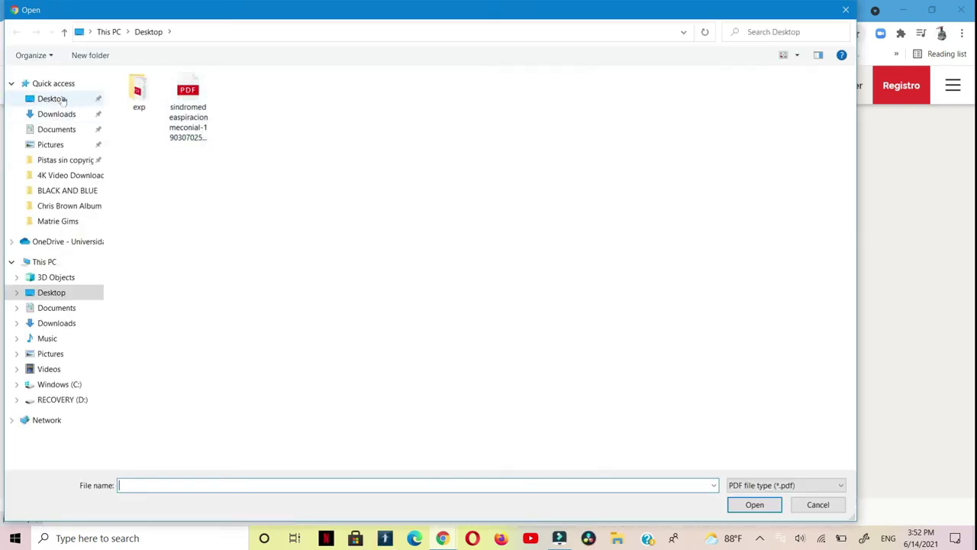
{"action": "left_click", "coordinate": [57, 99]}
{"action": "double_click", "coordinate": [177, 122]}
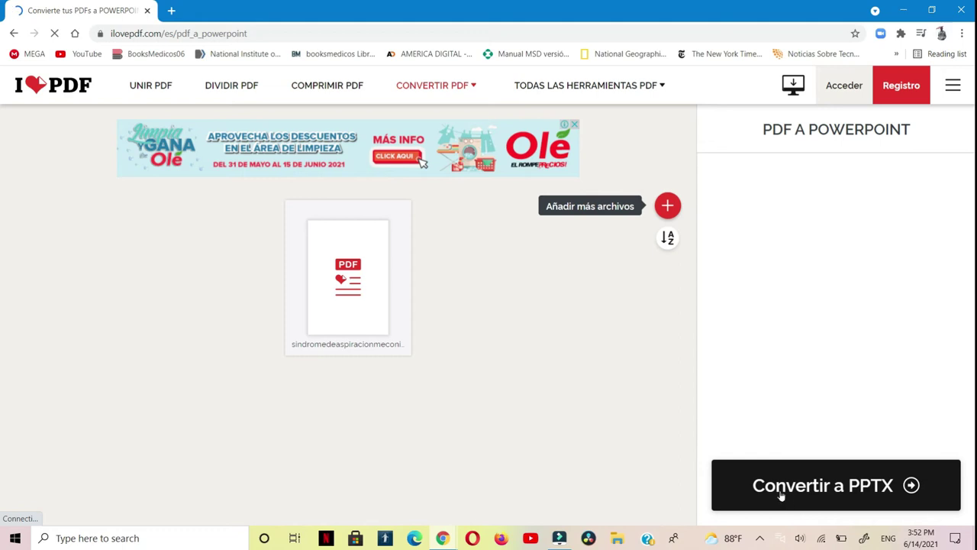
Step: Run 'Convertir a PPTX' and download the resulting 118 KB PowerPoint file
{"action": "left_click", "coordinate": [798, 470]}
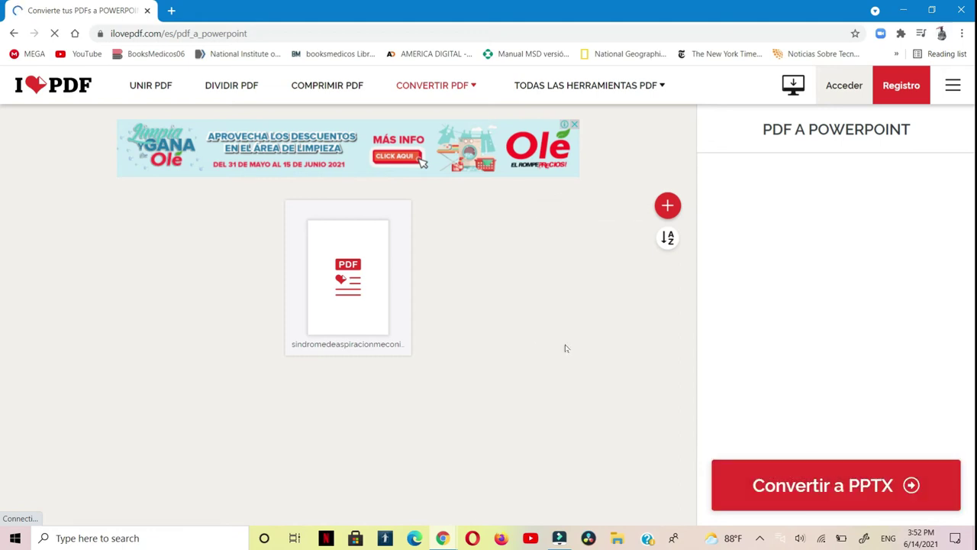
{"action": "left_click", "coordinate": [816, 502]}
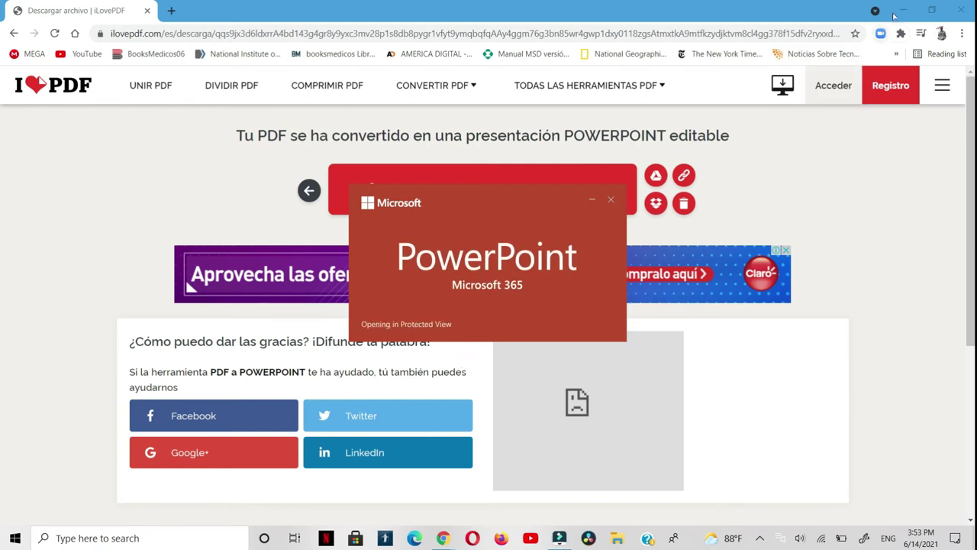
Step: Open the downloaded PPTX, review the DEFINICION and title slides, and enable editing
{"action": "left_click", "coordinate": [895, 12]}
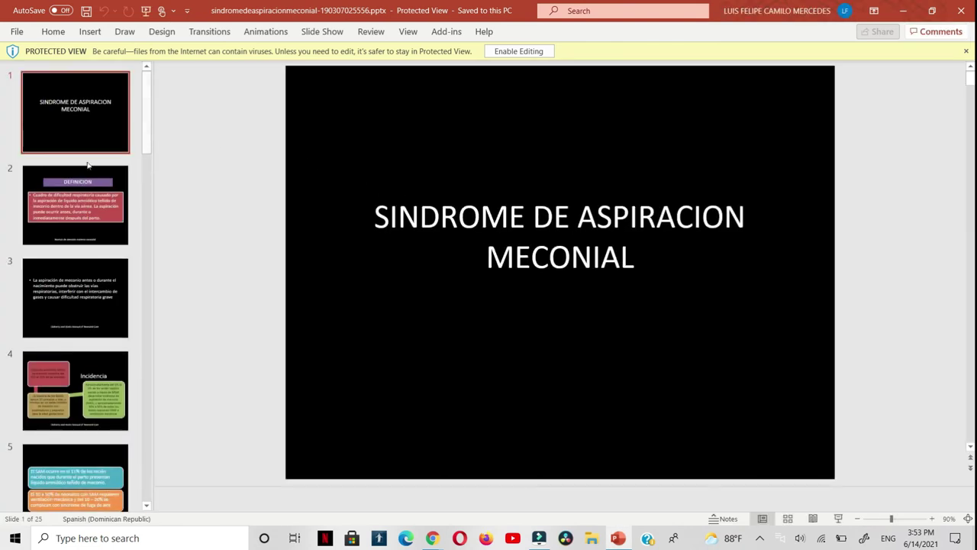
{"action": "left_click", "coordinate": [89, 183]}
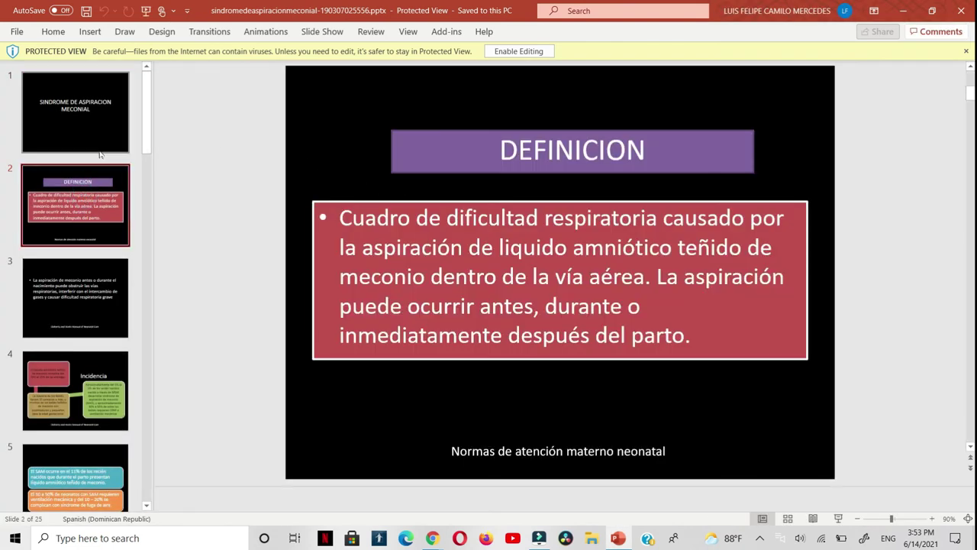
{"action": "left_click", "coordinate": [99, 151]}
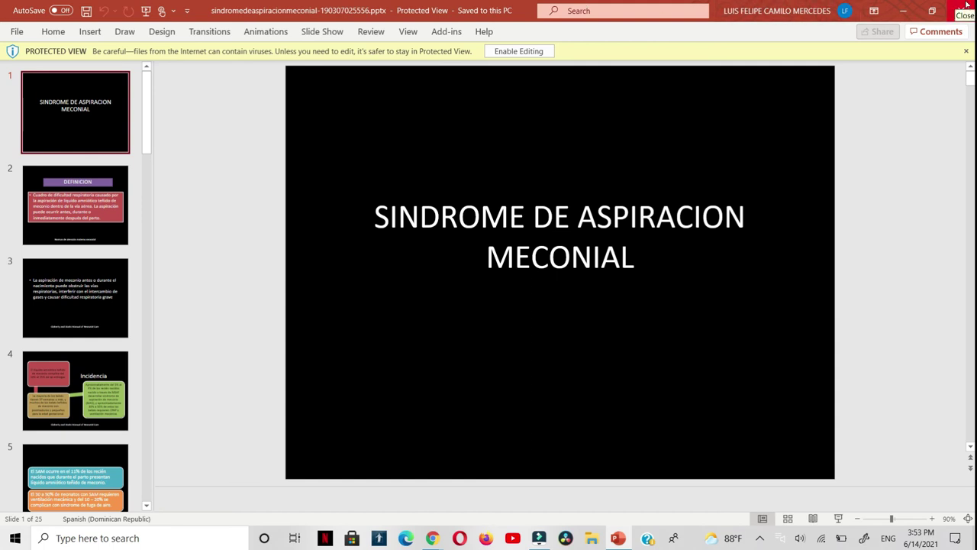
{"action": "left_click", "coordinate": [525, 51]}
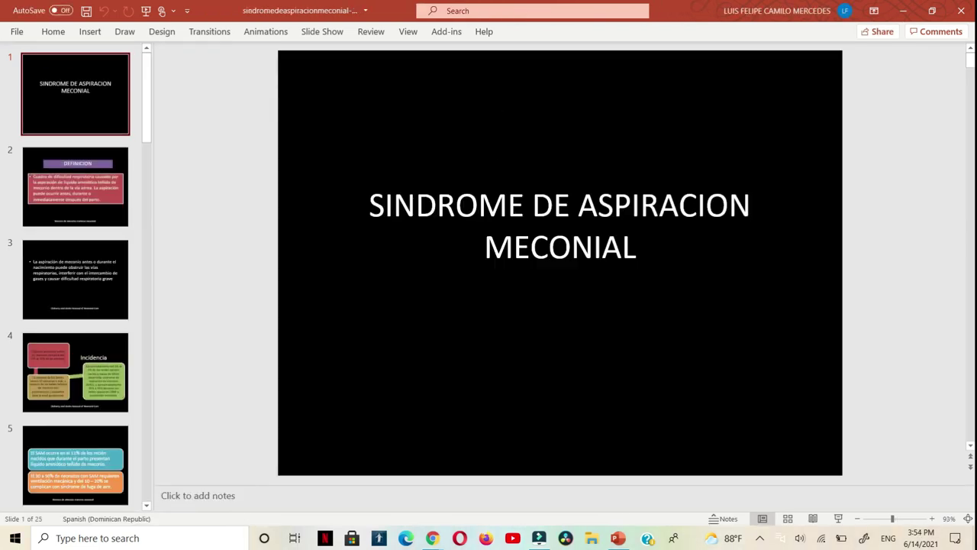
Step: Retype the N in the slide 1 title 'SINDROME', then close PowerPoint, saving the changes
{"action": "left_click", "coordinate": [416, 204]}
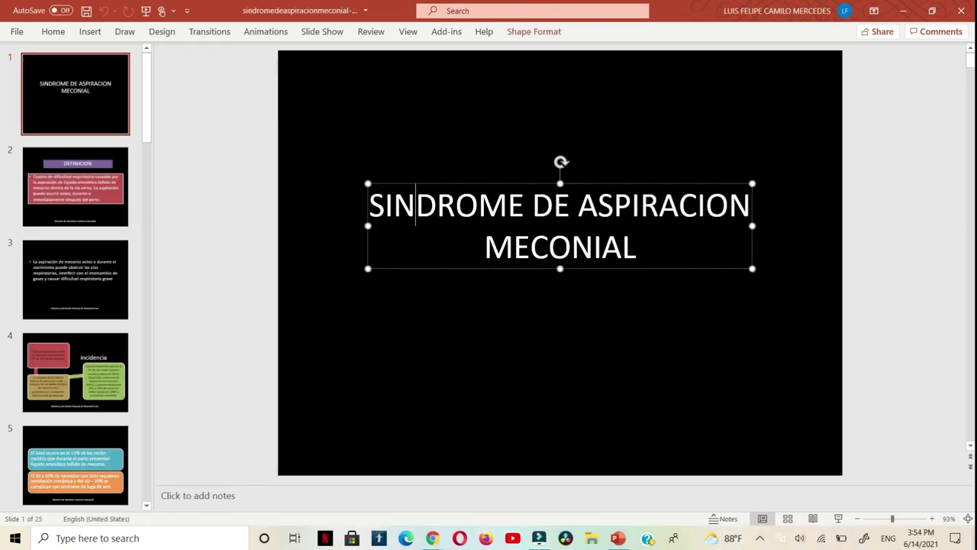
{"action": "key", "text": "BackSpace"}
{"action": "type", "text": "n"}
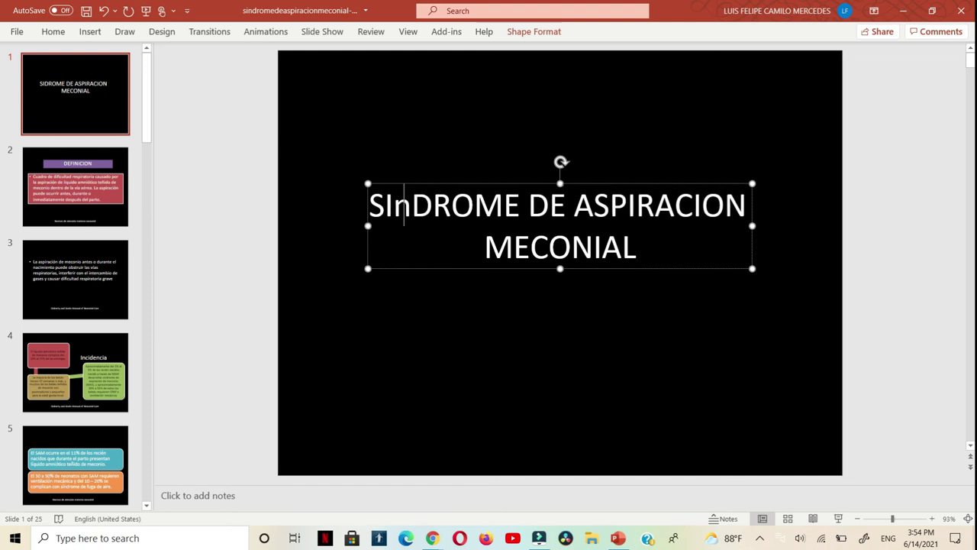
{"action": "key", "text": "BackSpace"}
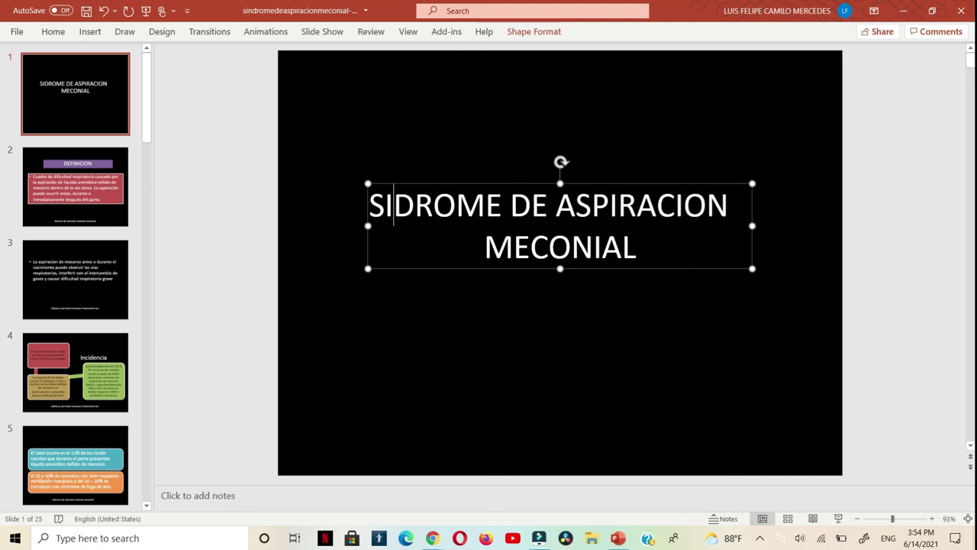
{"action": "type", "text": "N"}
{"action": "left_click", "coordinate": [963, 7]}
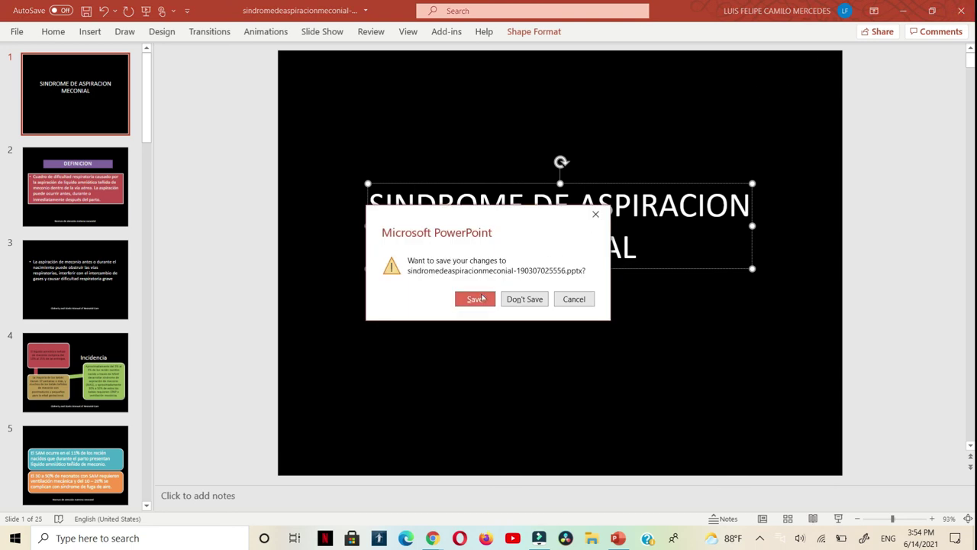
{"action": "left_click", "coordinate": [482, 298]}
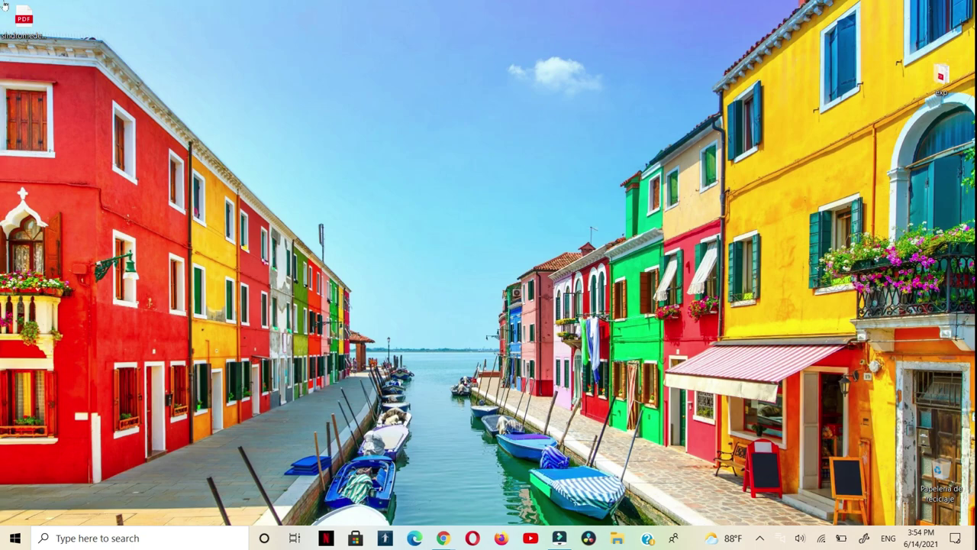
{"action": "double_click", "coordinate": [25, 28]}
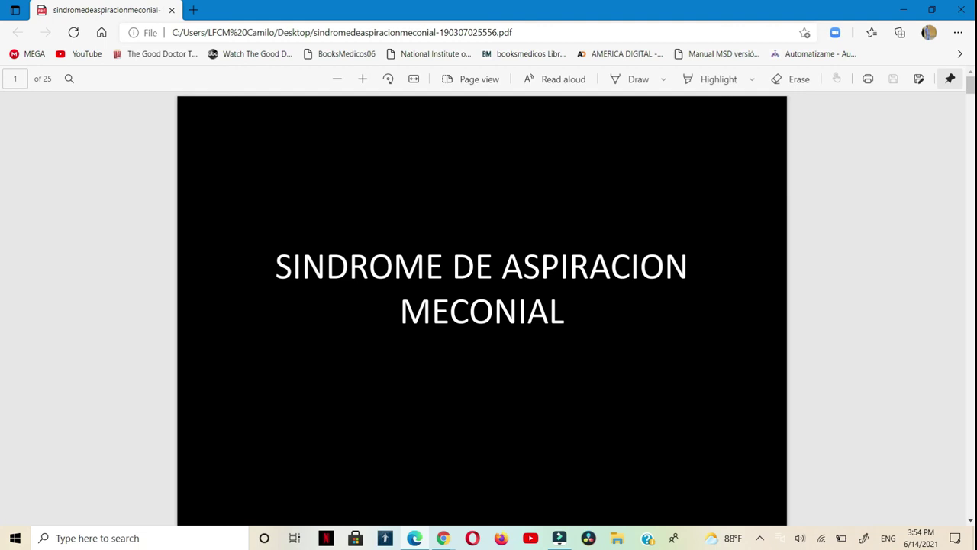
{"action": "left_click", "coordinate": [328, 260]}
{"action": "scroll", "coordinate": [259, 300], "scroll_direction": "down", "scroll_amount": 2}
{"action": "scroll", "coordinate": [260, 300], "scroll_direction": "down", "scroll_amount": 5}
{"action": "scroll", "coordinate": [259, 299], "scroll_direction": "down", "scroll_amount": 5}
{"action": "scroll", "coordinate": [259, 300], "scroll_direction": "down", "scroll_amount": 4}
{"action": "scroll", "coordinate": [259, 300], "scroll_direction": "up", "scroll_amount": 10}
{"action": "scroll", "coordinate": [259, 300], "scroll_direction": "up", "scroll_amount": 5}
{"action": "scroll", "coordinate": [259, 300], "scroll_direction": "down", "scroll_amount": 4}
{"action": "scroll", "coordinate": [259, 300], "scroll_direction": "up", "scroll_amount": 1}
{"action": "scroll", "coordinate": [260, 300], "scroll_direction": "down", "scroll_amount": 5}
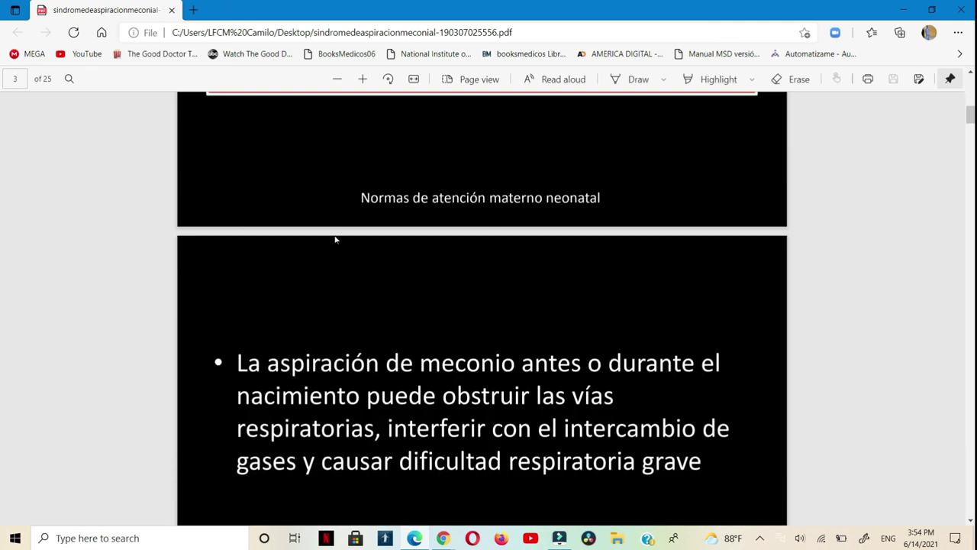
{"action": "key", "text": "super+d"}
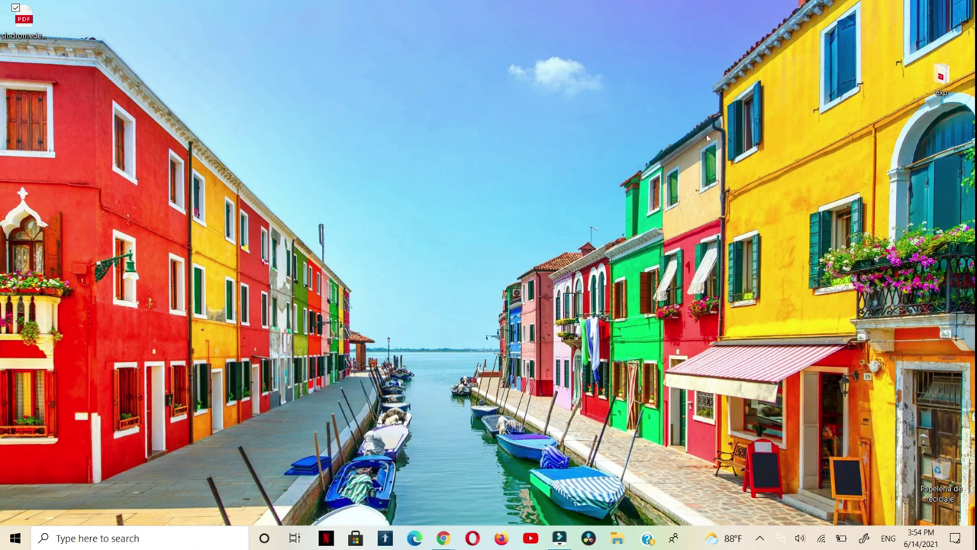